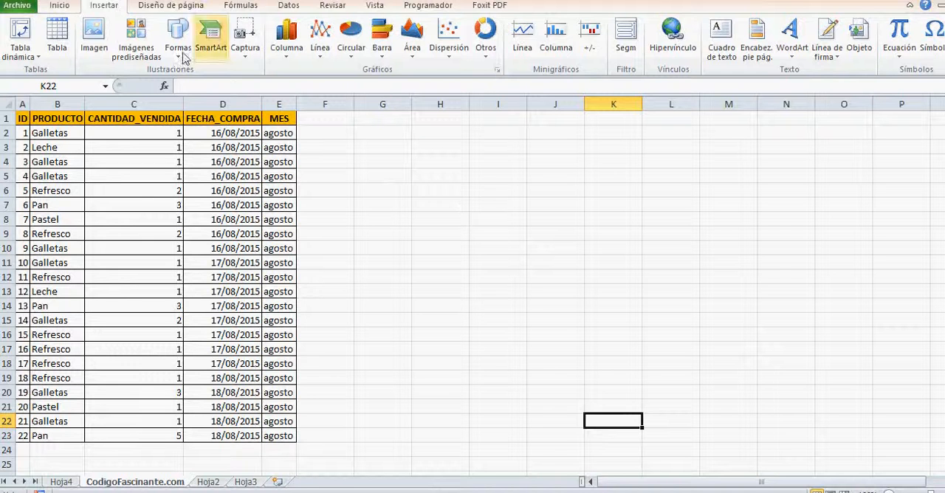
{"action": "left_click", "coordinate": [63, 8]}
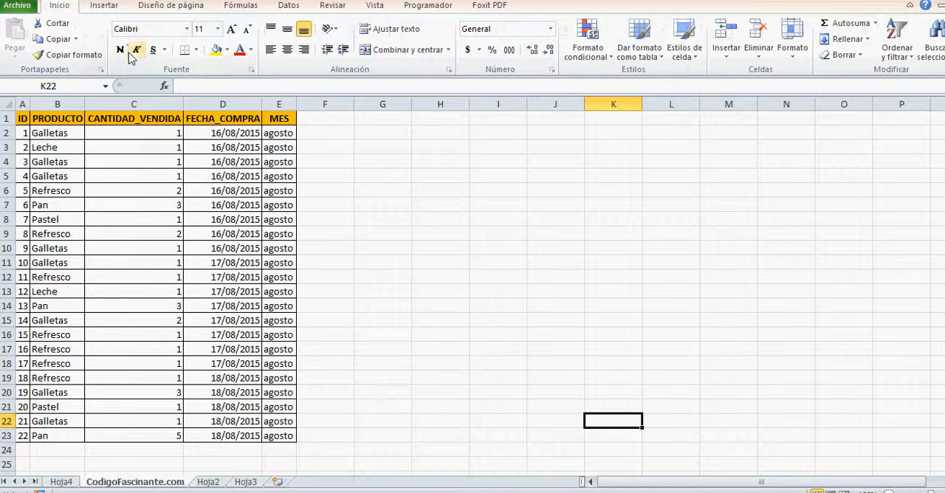
{"action": "left_click", "coordinate": [108, 7]}
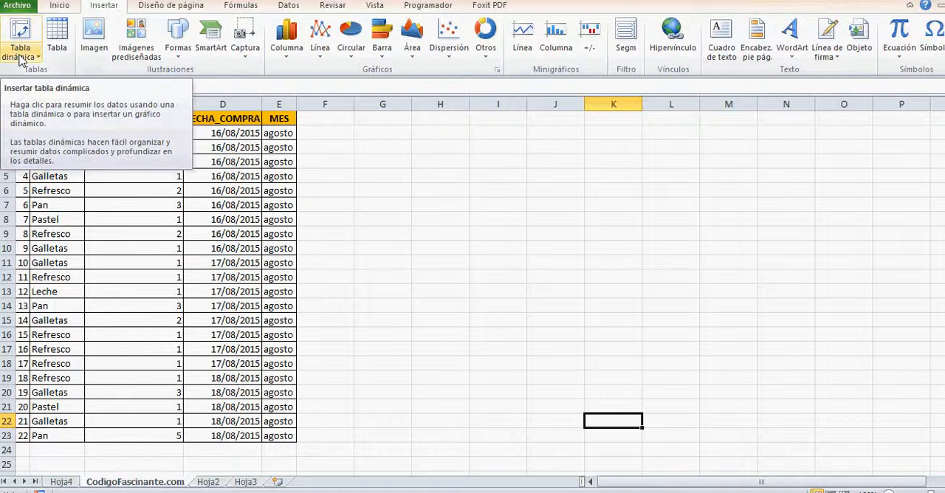
{"action": "left_click", "coordinate": [29, 31]}
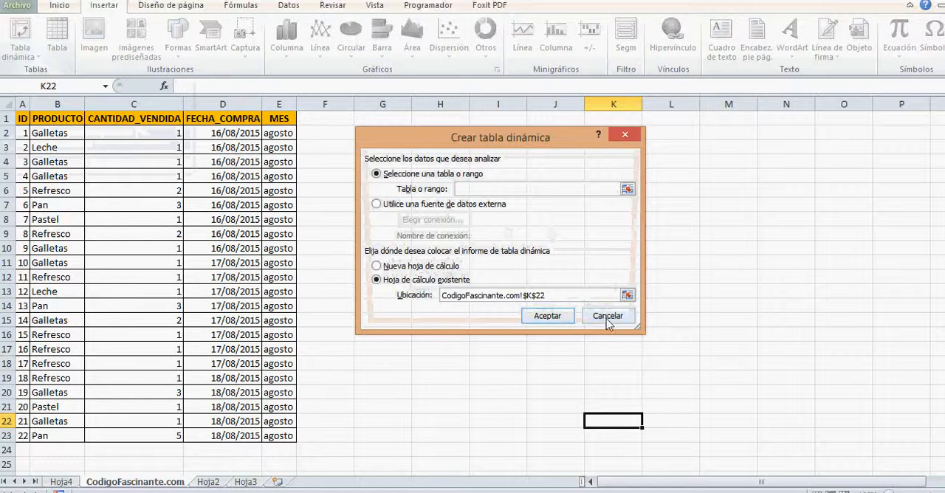
{"action": "left_click", "coordinate": [607, 317]}
Create a pivot table on a new worksheet from the sales data in range A1:E23
{"action": "left_click", "coordinate": [25, 120]}
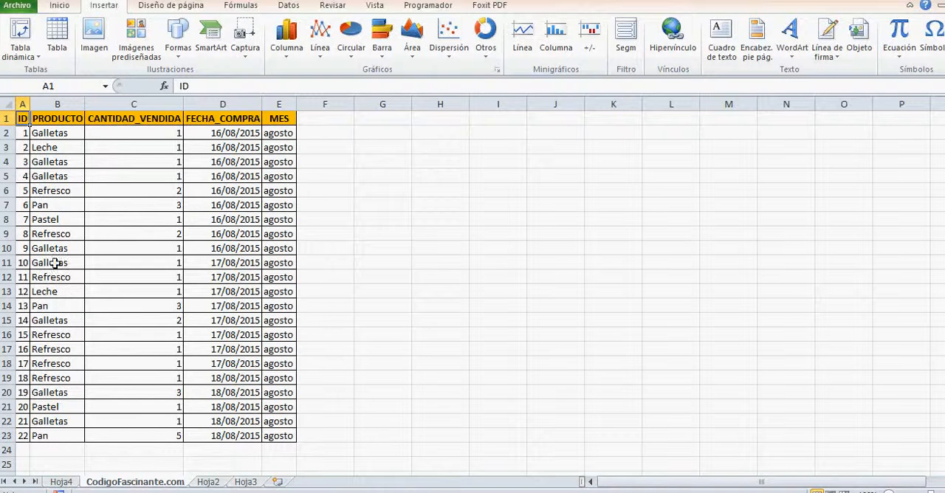
{"action": "left_click", "coordinate": [4, 119]}
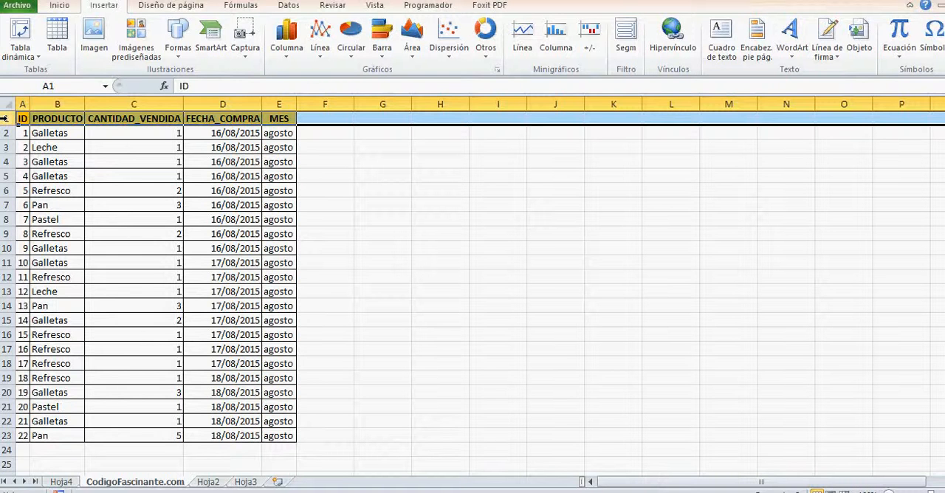
{"action": "left_click", "coordinate": [324, 120]}
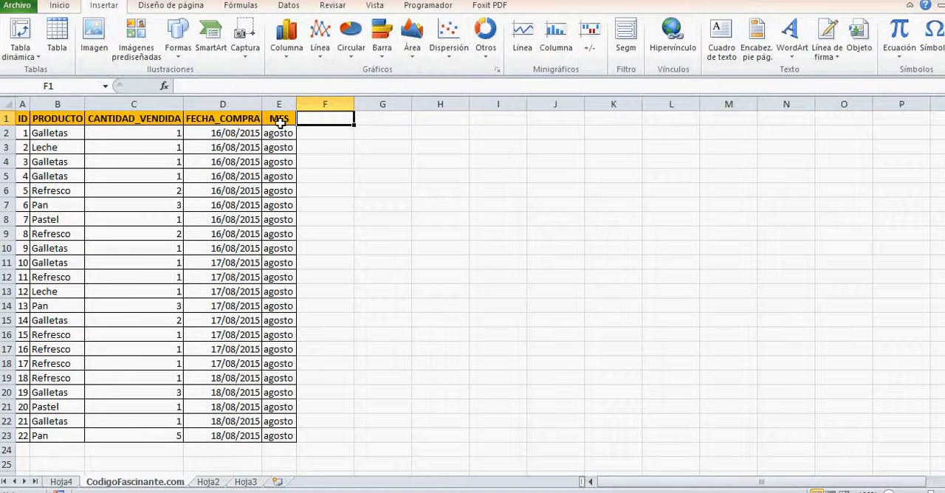
{"action": "left_click", "coordinate": [22, 118]}
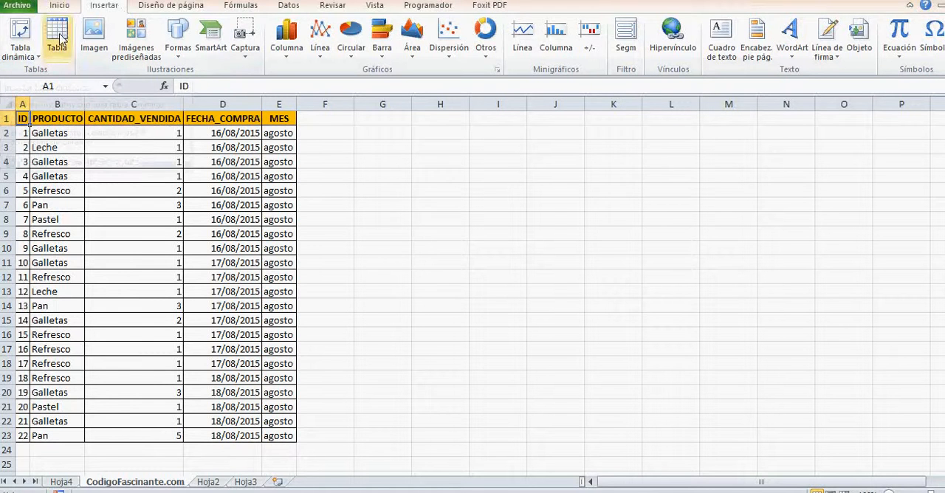
{"action": "left_click", "coordinate": [24, 37]}
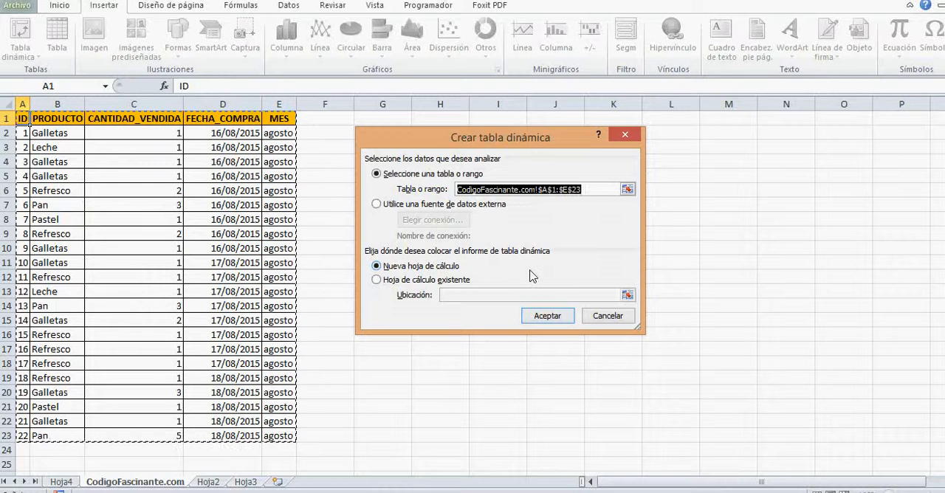
{"action": "left_click", "coordinate": [548, 317]}
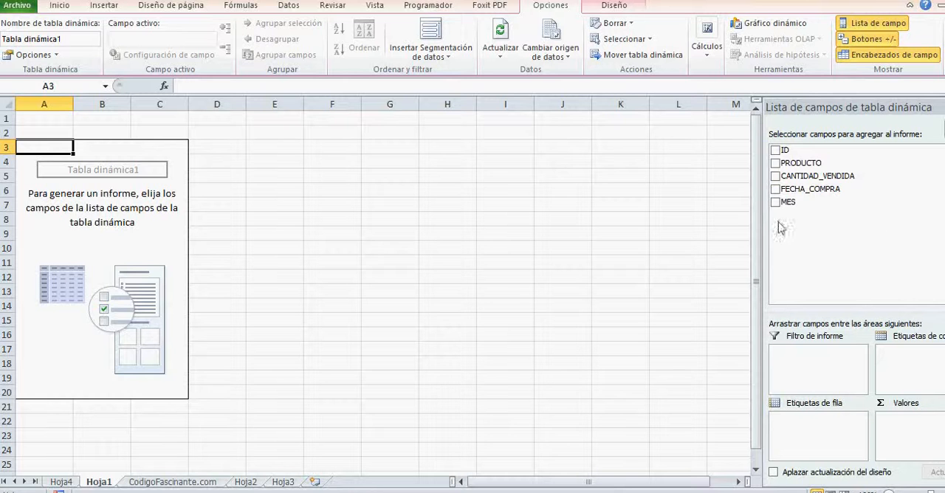
Try adding the PRODUCTO and CANTIDAD_VENDIDA fields to the report by ticking them, and remove both again
{"action": "left_click", "coordinate": [775, 163]}
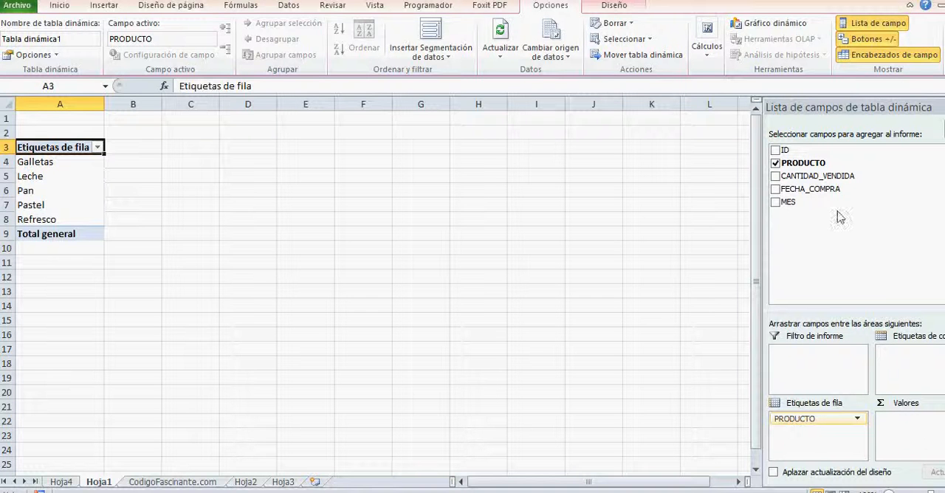
{"action": "left_click", "coordinate": [775, 178]}
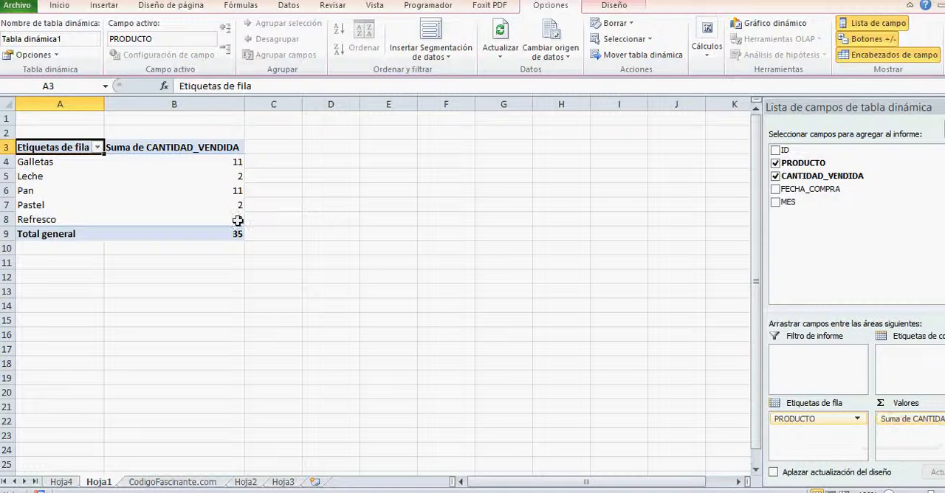
{"action": "left_click", "coordinate": [776, 178]}
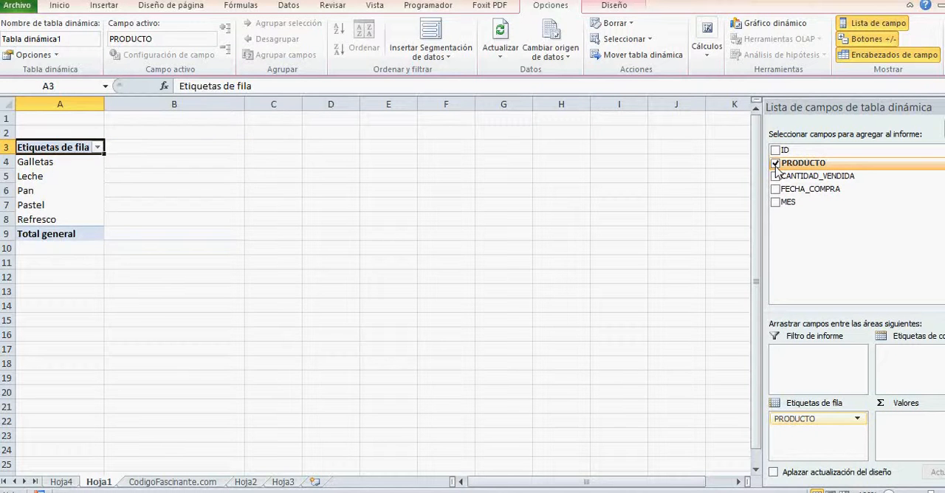
{"action": "left_click", "coordinate": [775, 165]}
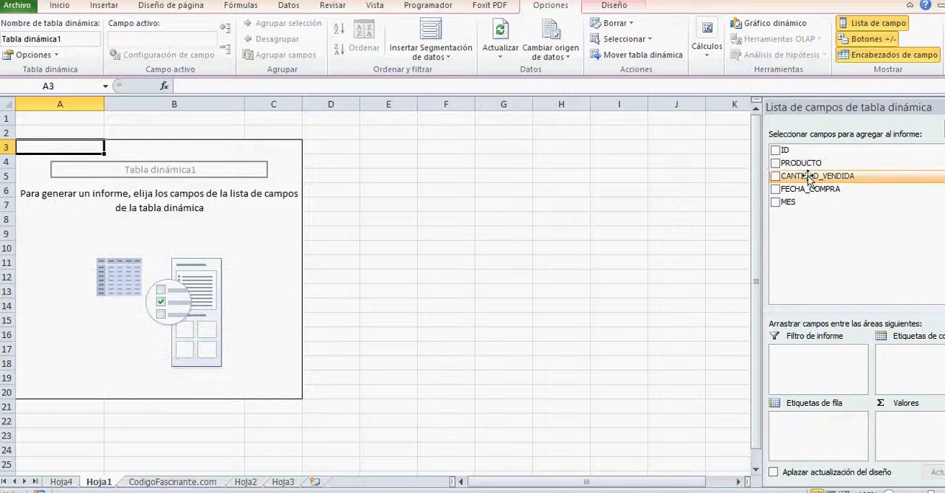
Place PRODUCTO in the row labels area and CANTIDAD_VENDIDA in the values area of the pivot table
{"action": "left_click_drag", "start_coordinate": [805, 163], "coordinate": [805, 432]}
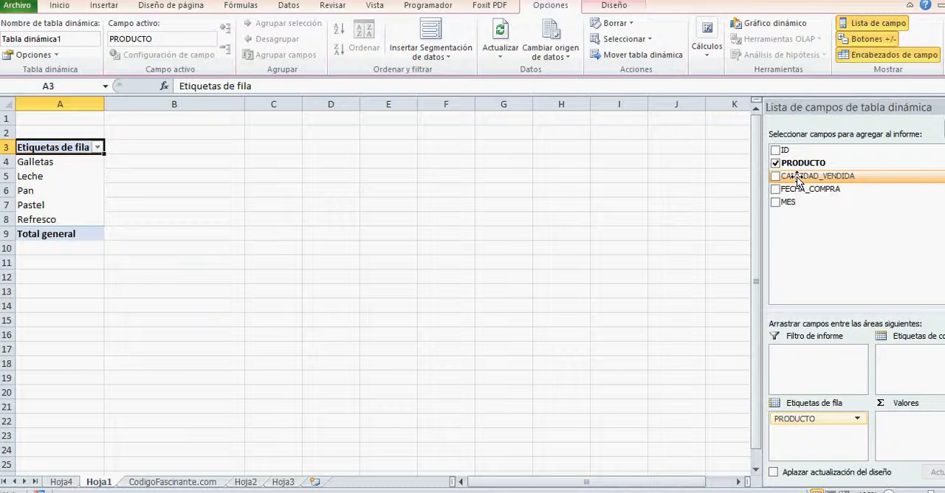
{"action": "left_click_drag", "start_coordinate": [797, 179], "coordinate": [887, 439]}
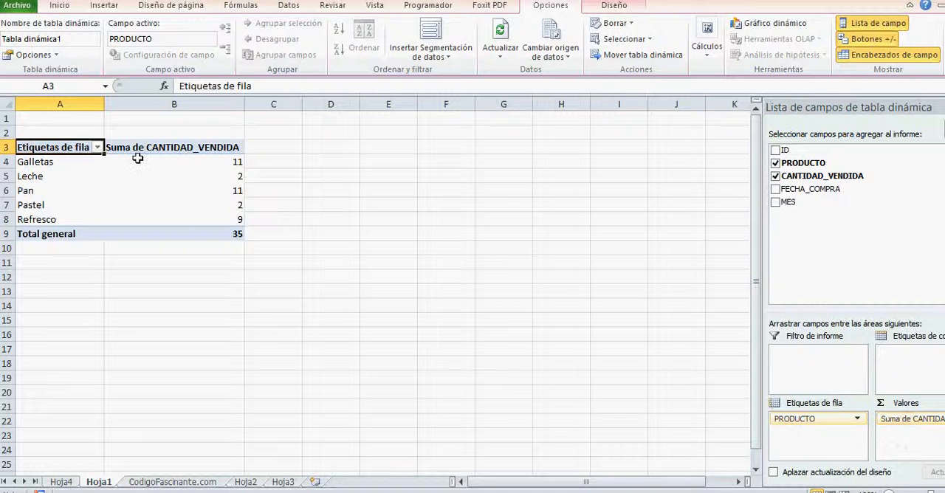
{"action": "mouse_move", "coordinate": [238, 162]}
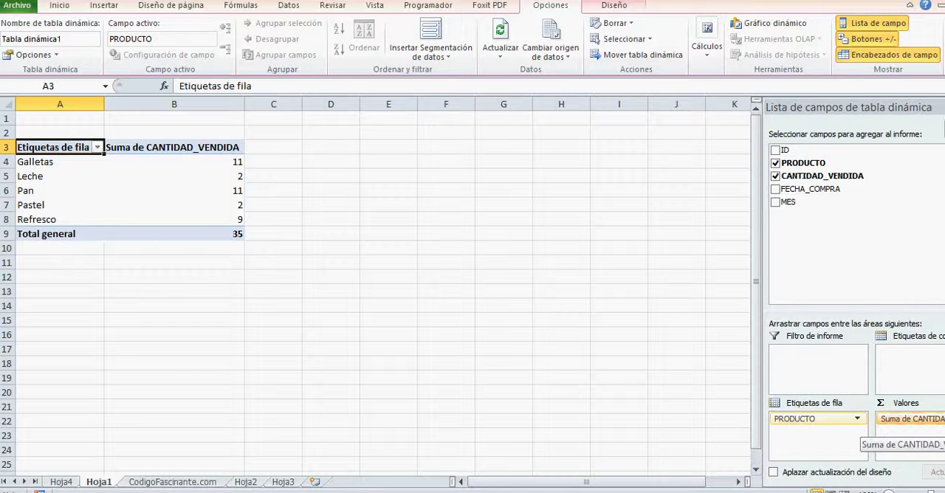
Try other summary functions such as Cuenta for the CANTIDAD_VENDIDA value field, and discard the change
{"action": "left_click", "coordinate": [912, 419]}
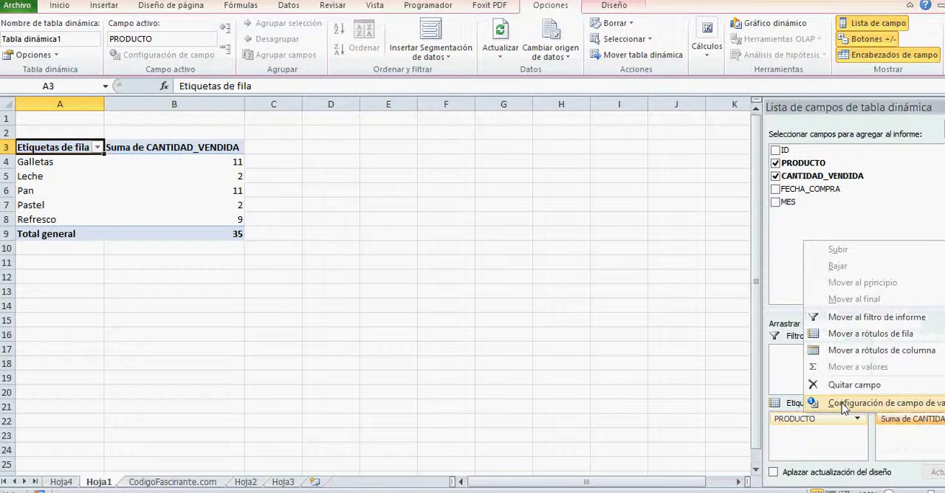
{"action": "left_click", "coordinate": [849, 403]}
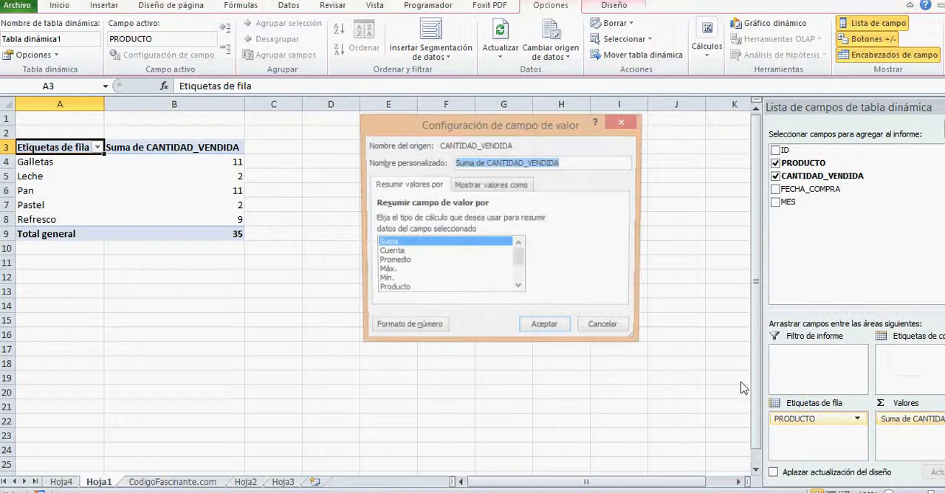
{"action": "left_click", "coordinate": [399, 253]}
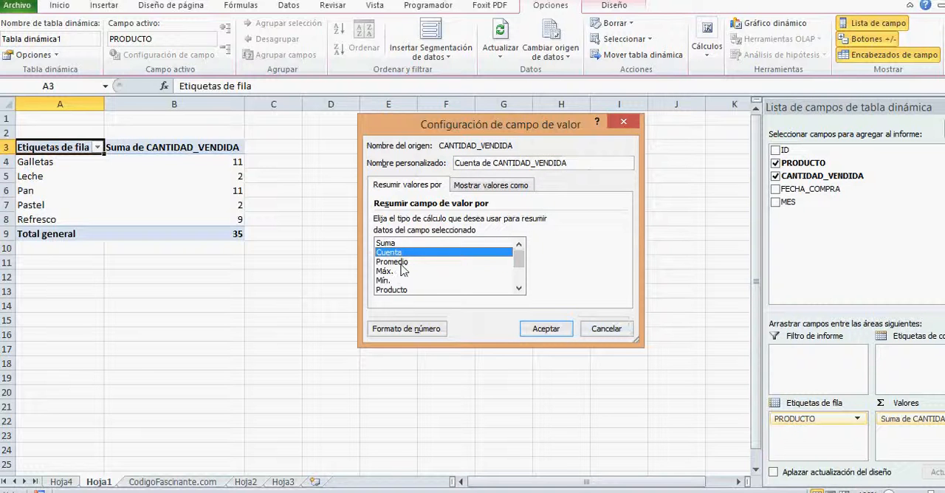
{"action": "left_click", "coordinate": [403, 267]}
{"action": "left_click", "coordinate": [607, 329]}
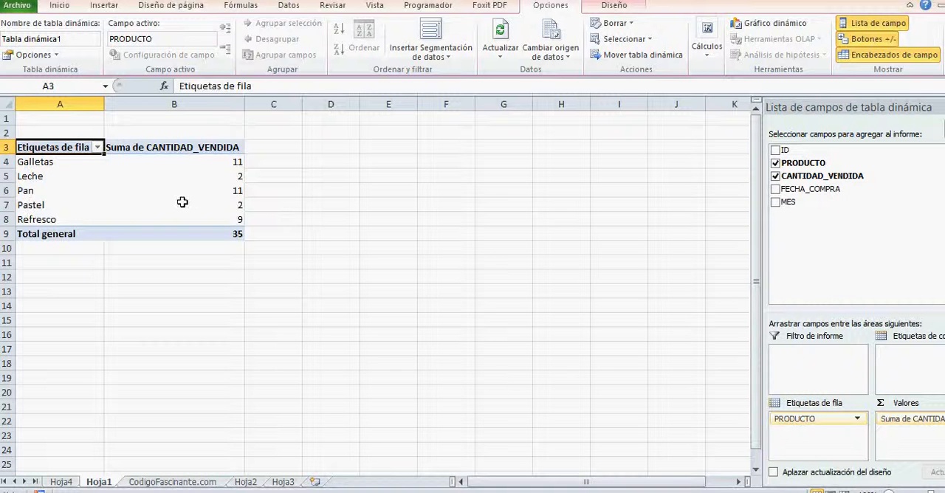
On the CodigoFascinante.com sheet, turn on filtering and show only the Pastel rows in the PRODUCTO column
{"action": "mouse_move", "coordinate": [241, 206]}
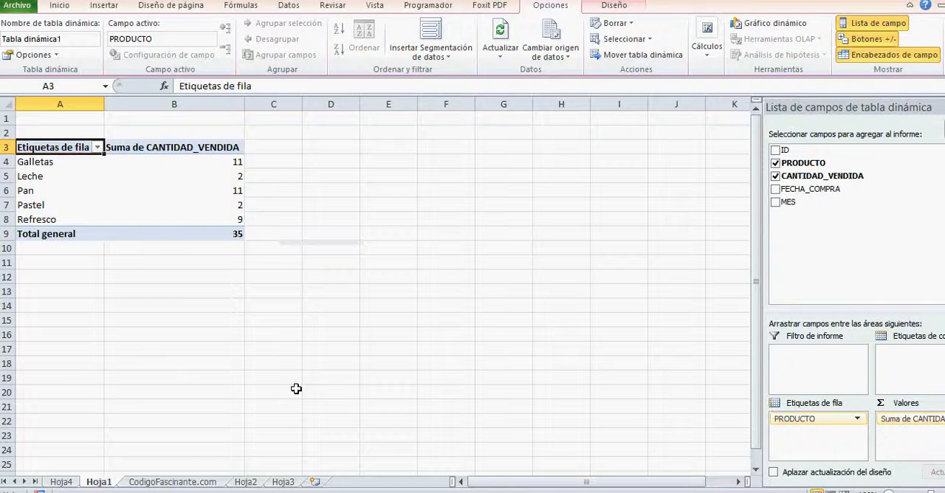
{"action": "left_click", "coordinate": [169, 483]}
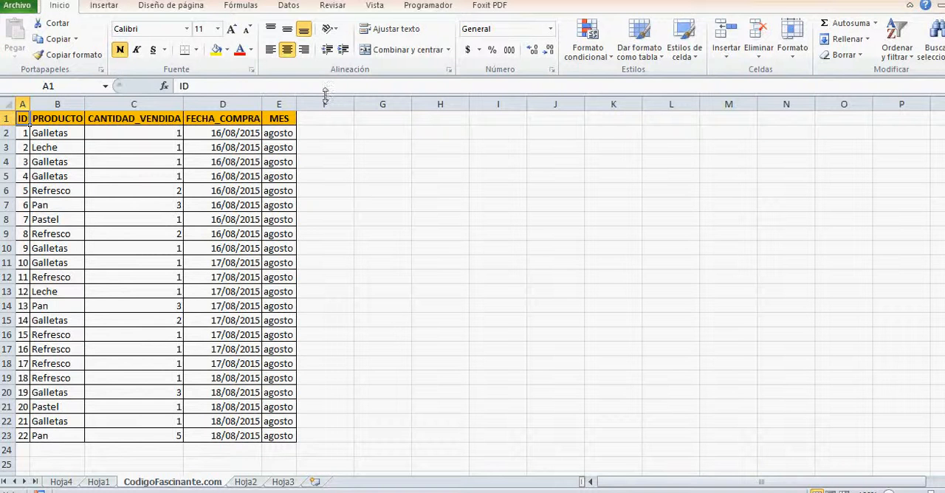
{"action": "left_click", "coordinate": [293, 7]}
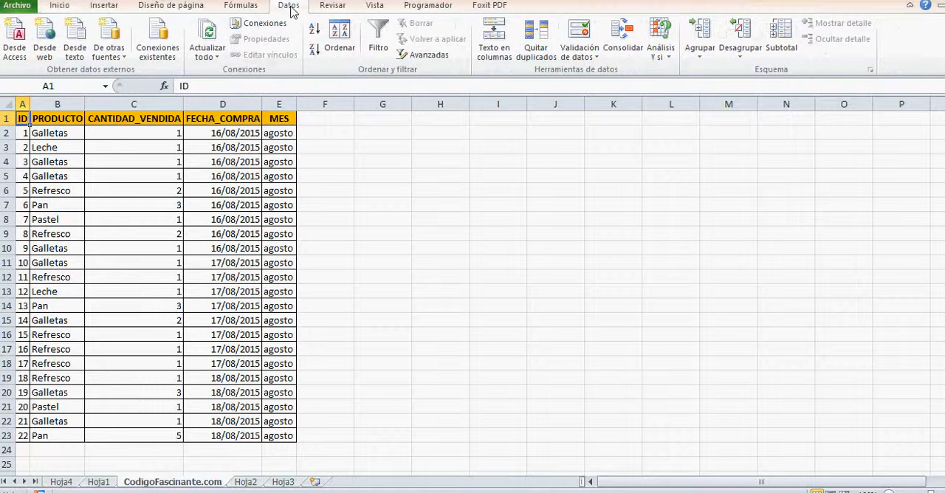
{"action": "left_click", "coordinate": [378, 37]}
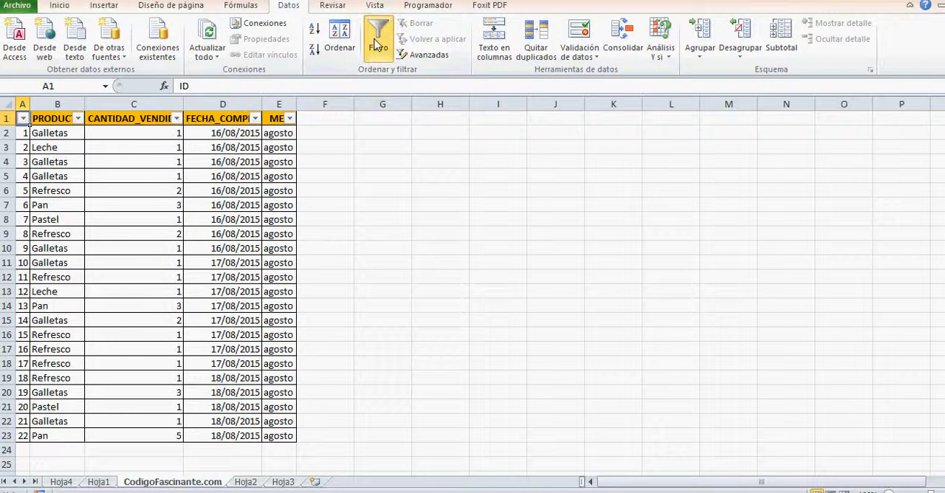
{"action": "left_click", "coordinate": [78, 118]}
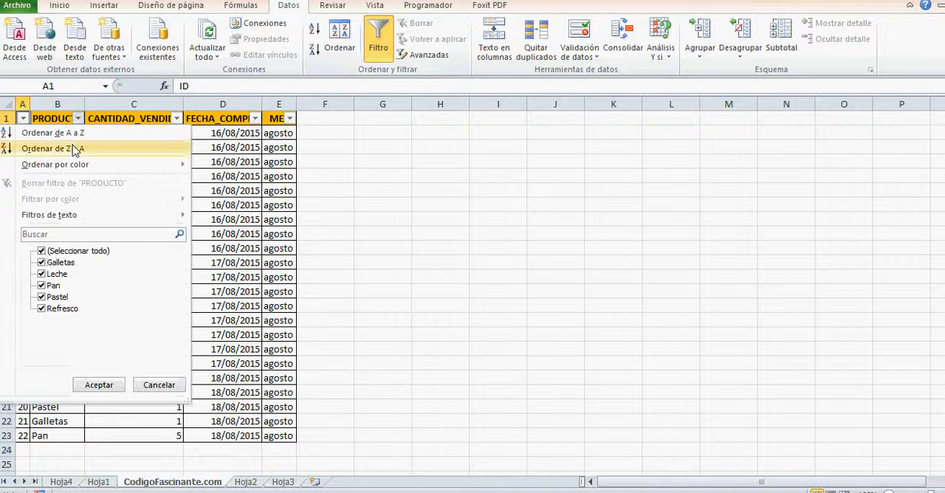
{"action": "left_click", "coordinate": [42, 251]}
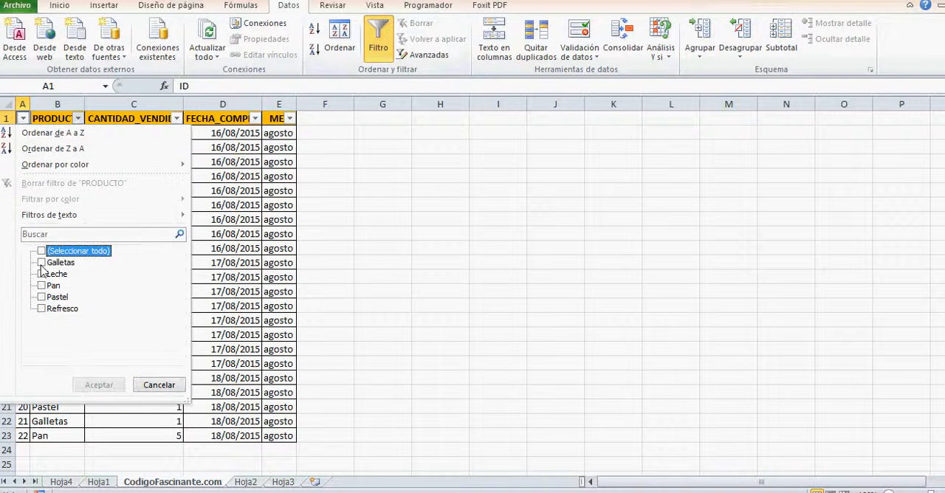
{"action": "left_click", "coordinate": [42, 297]}
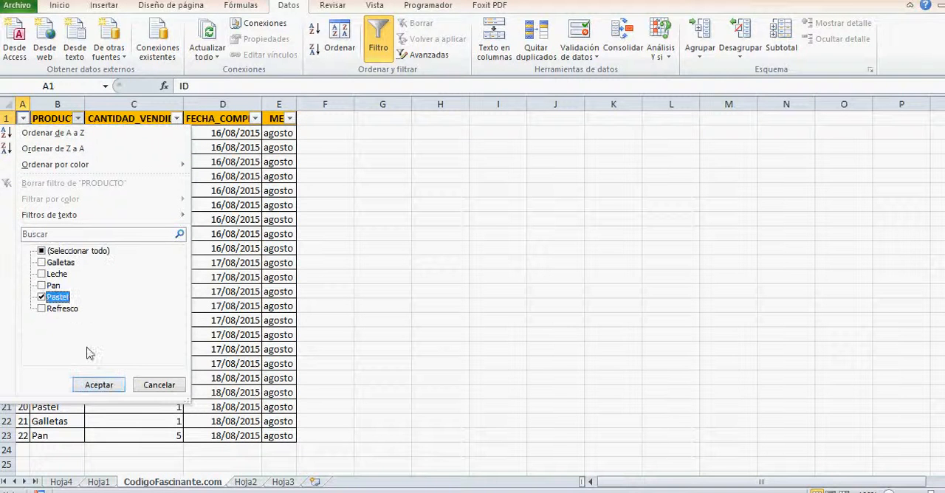
{"action": "left_click", "coordinate": [99, 384]}
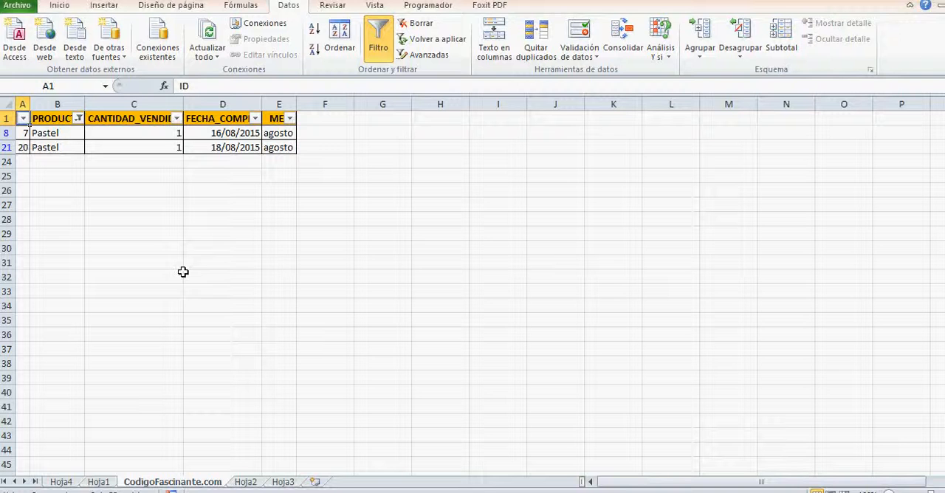
Show all products in the source data again and turn off its filter
{"action": "left_click", "coordinate": [78, 119]}
{"action": "left_click", "coordinate": [41, 252]}
{"action": "left_click", "coordinate": [94, 385]}
{"action": "left_click", "coordinate": [378, 46]}
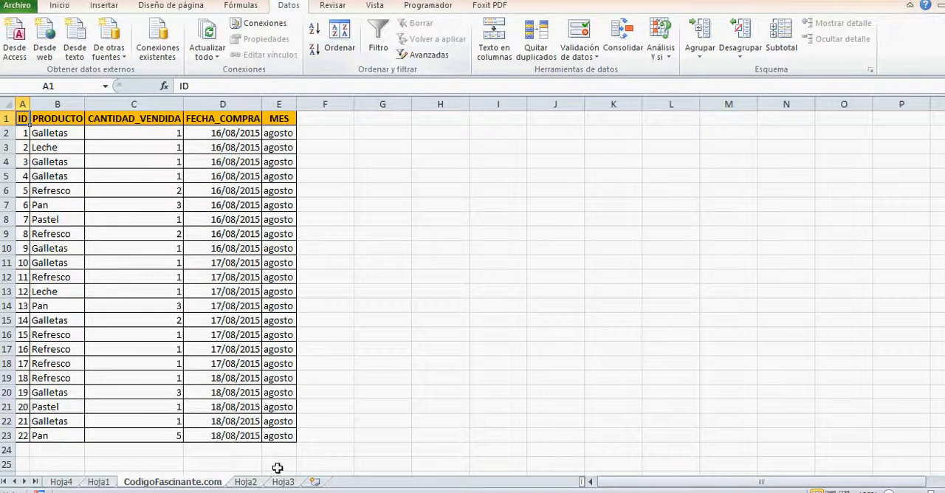
Filter Pastel out of the row labels in the pivot table on Hoja1
{"action": "left_click", "coordinate": [98, 482]}
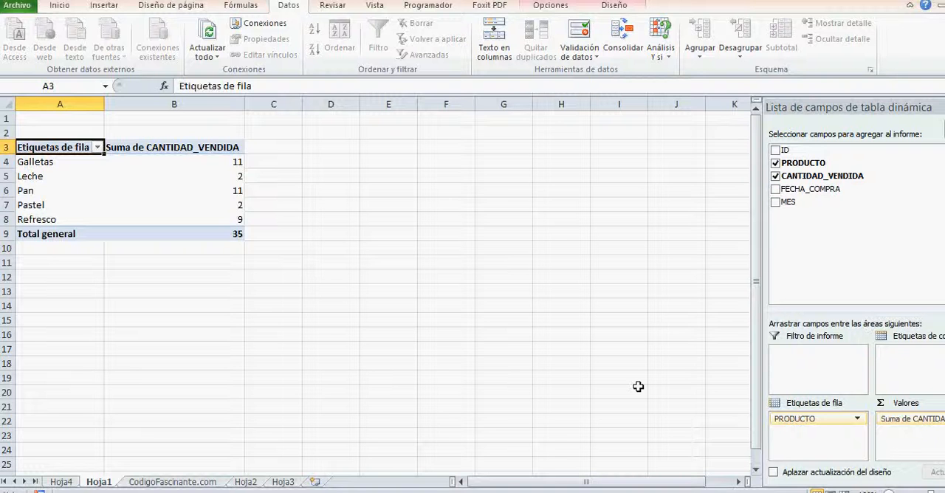
{"action": "left_click", "coordinate": [33, 167]}
{"action": "left_click", "coordinate": [97, 147]}
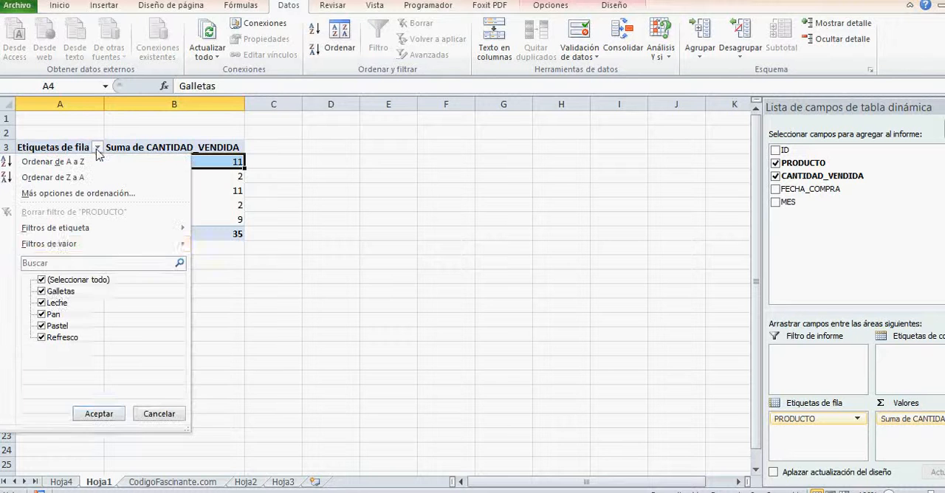
{"action": "left_click", "coordinate": [41, 327]}
{"action": "left_click", "coordinate": [99, 413]}
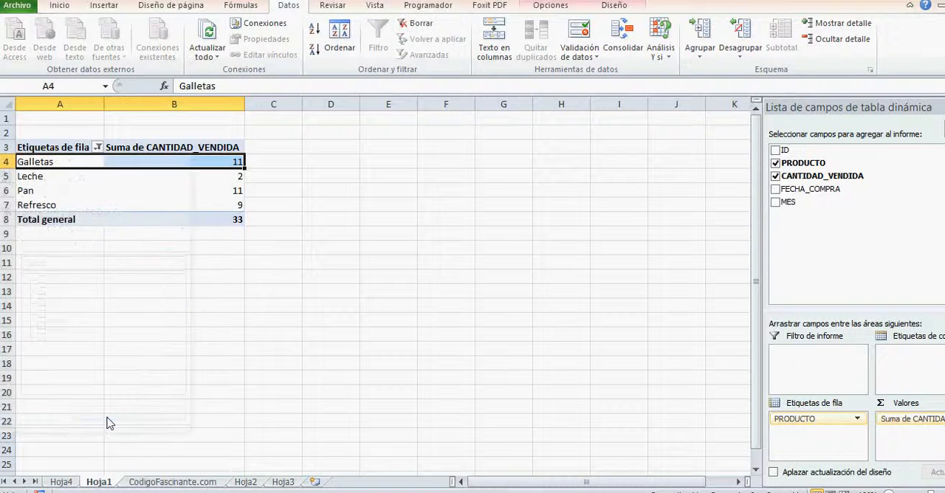
Include Pastel again in the pivot table's row label filter
{"action": "left_click", "coordinate": [98, 147]}
{"action": "left_click", "coordinate": [43, 326]}
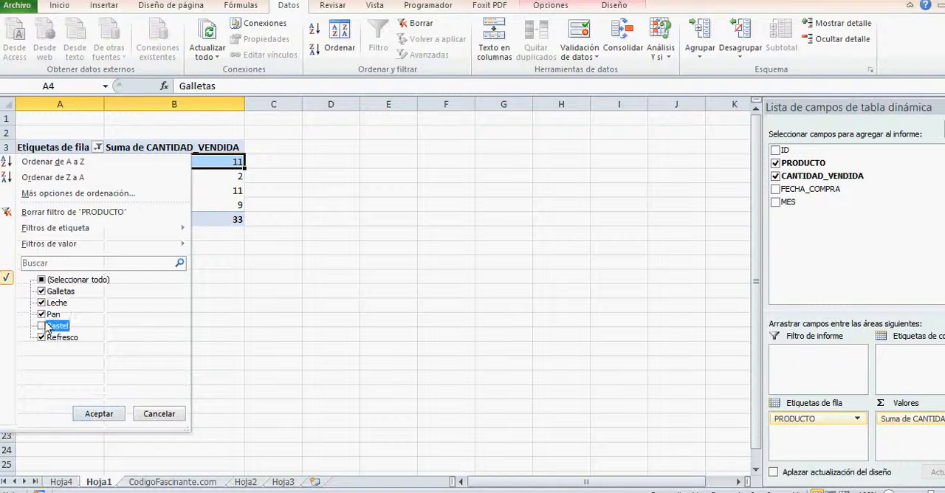
{"action": "left_click", "coordinate": [109, 418]}
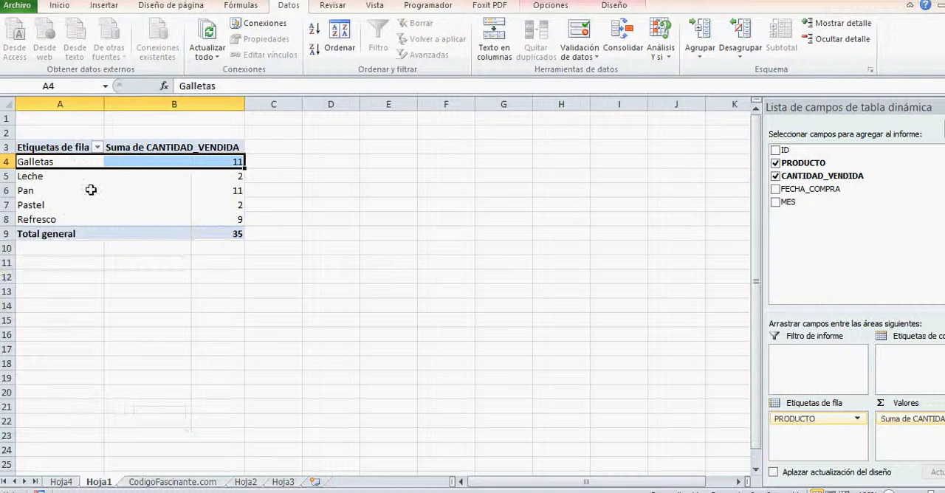
Insert a clustered column pivot chart based on the pivot table and place it beside the table, starting around column D
{"action": "left_click", "coordinate": [30, 146]}
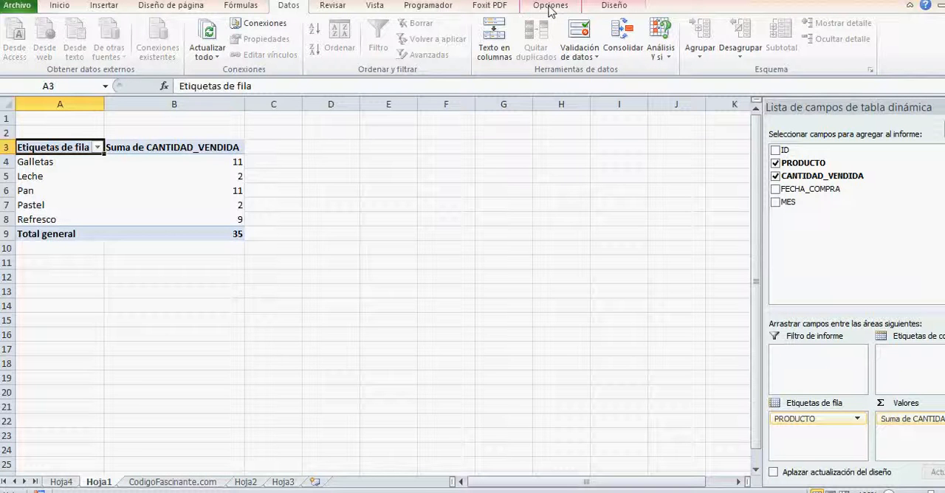
{"action": "left_click", "coordinate": [613, 8]}
{"action": "left_click", "coordinate": [559, 9]}
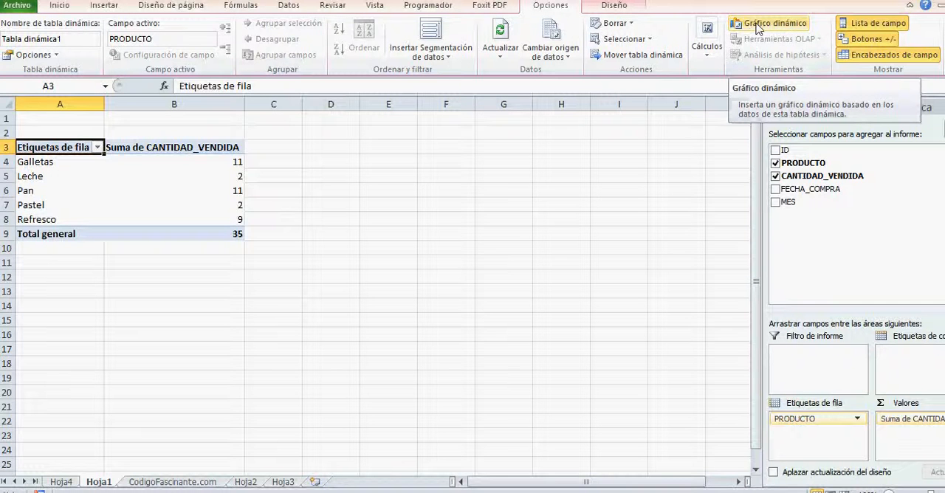
{"action": "left_click", "coordinate": [777, 27]}
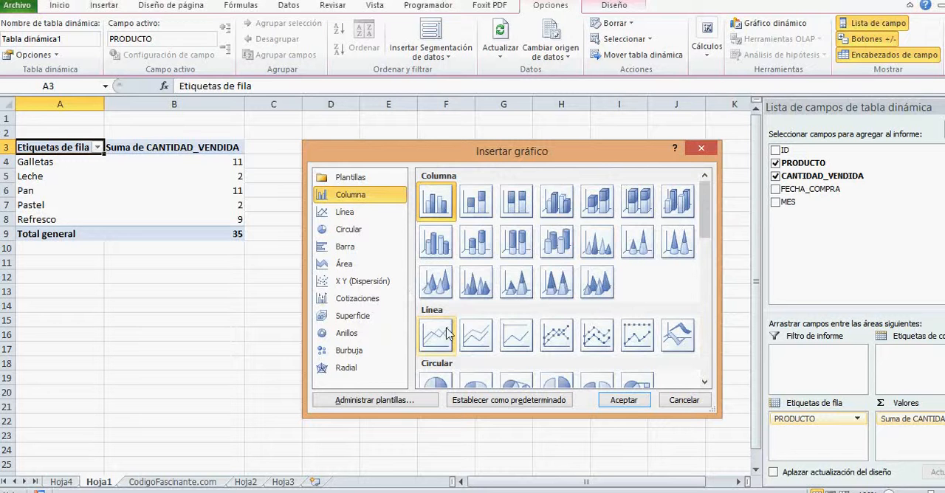
{"action": "mouse_move", "coordinate": [707, 218]}
{"action": "left_mouse_down"}
{"action": "mouse_move", "coordinate": [707, 361]}
{"action": "mouse_move", "coordinate": [715, 213]}
{"action": "left_mouse_up"}
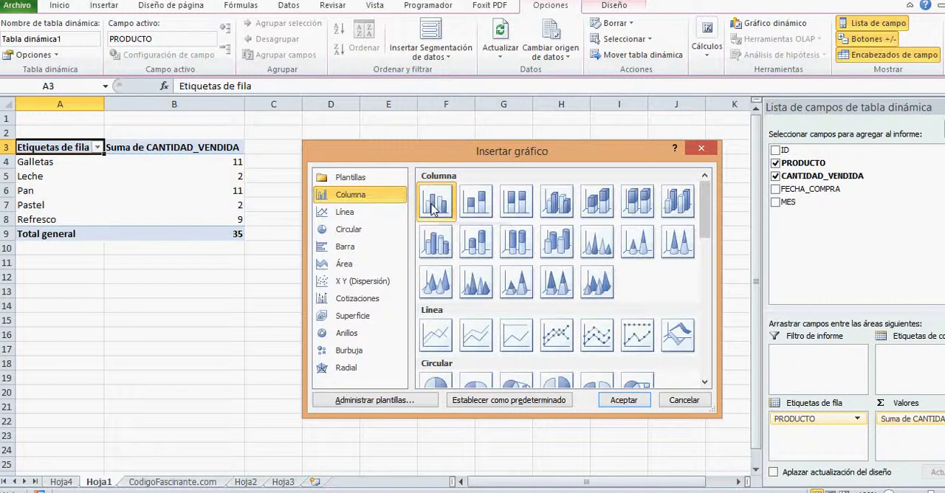
{"action": "left_click", "coordinate": [624, 401]}
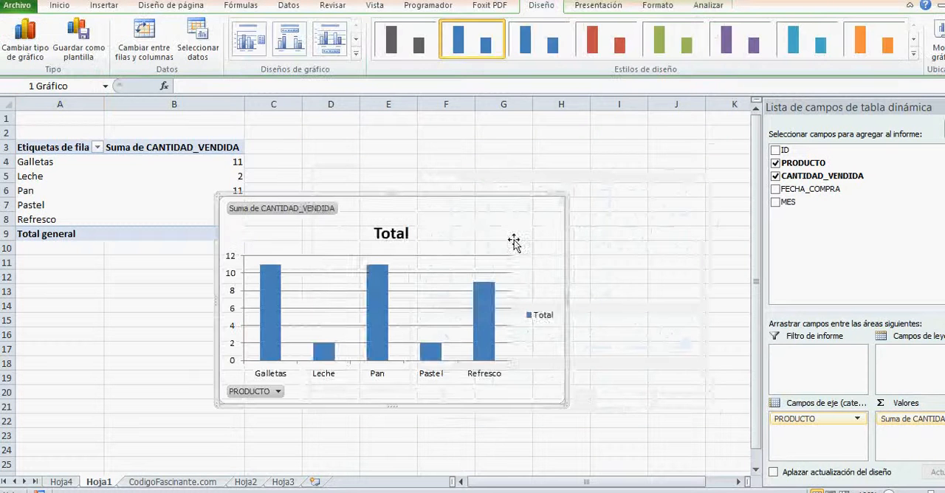
{"action": "left_click_drag", "start_coordinate": [472, 212], "coordinate": [555, 155]}
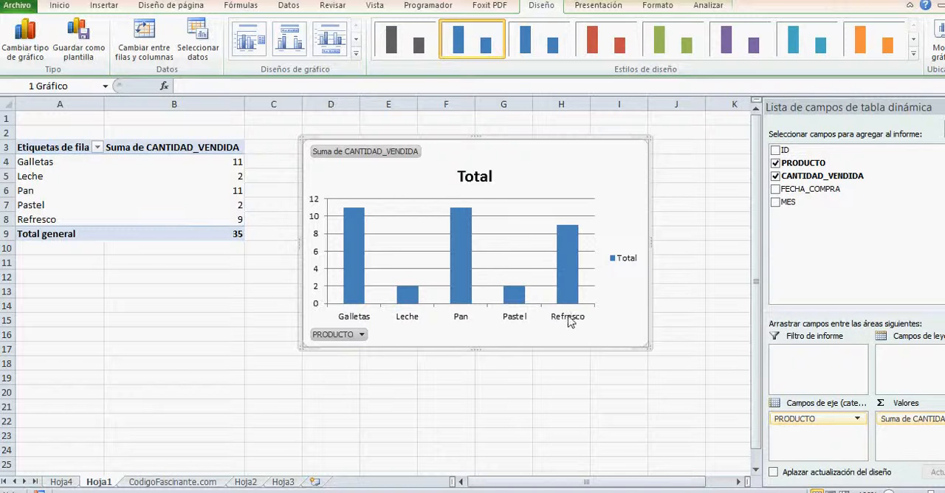
Try the red chart style on the pivot chart and apply the green style instead
{"action": "mouse_move", "coordinate": [459, 244]}
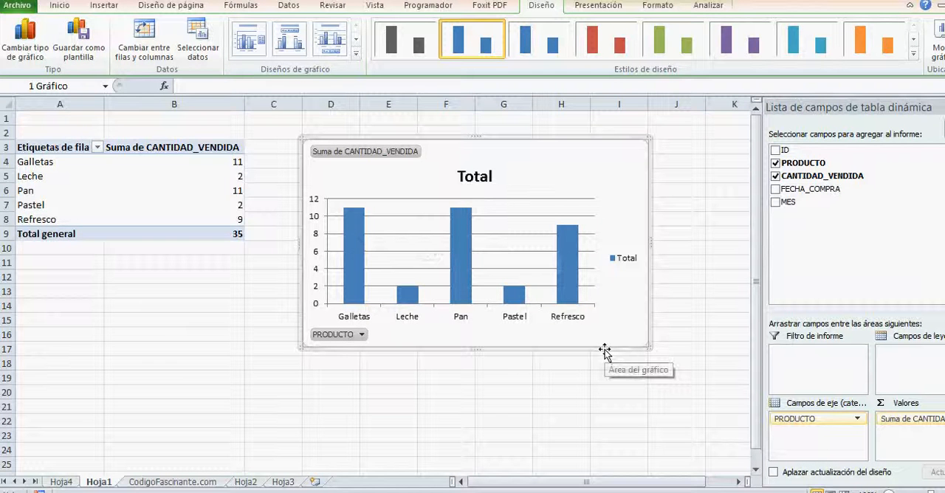
{"action": "left_click", "coordinate": [599, 44]}
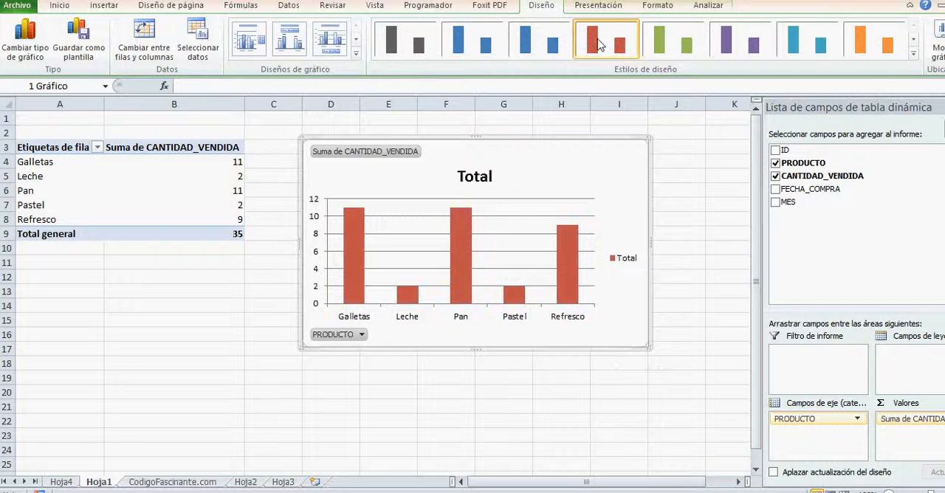
{"action": "left_click", "coordinate": [685, 43]}
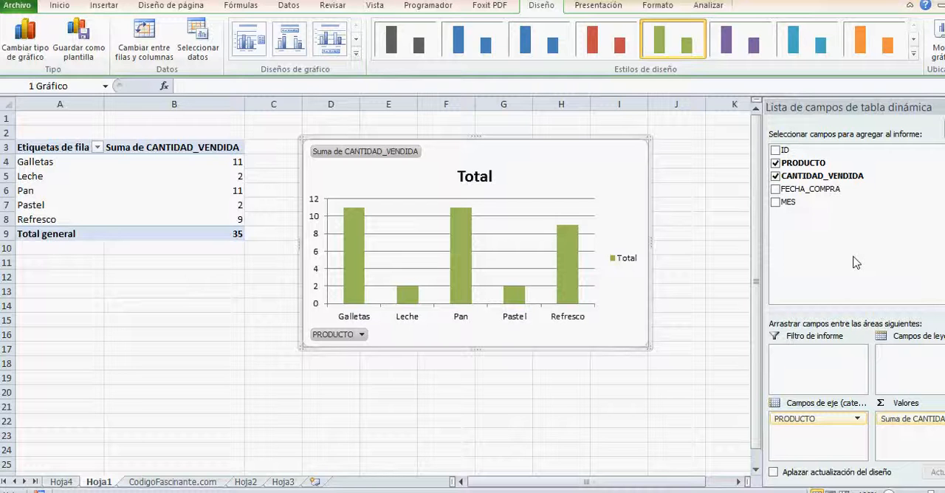
Replace PRODUCTO with FECHA_COMPRA as the axis field so the pivot table and chart sum the quantity sold by purchase date
{"action": "left_click", "coordinate": [857, 419]}
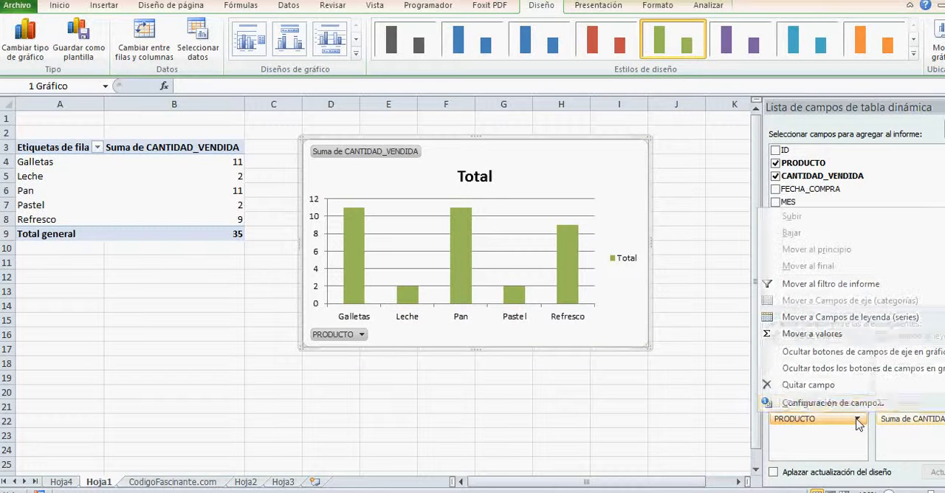
{"action": "left_click", "coordinate": [807, 385]}
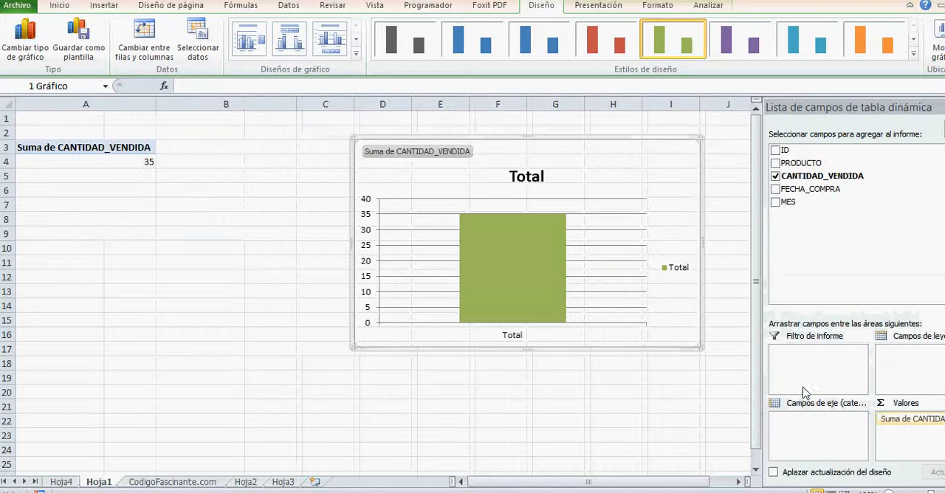
{"action": "left_click", "coordinate": [776, 189]}
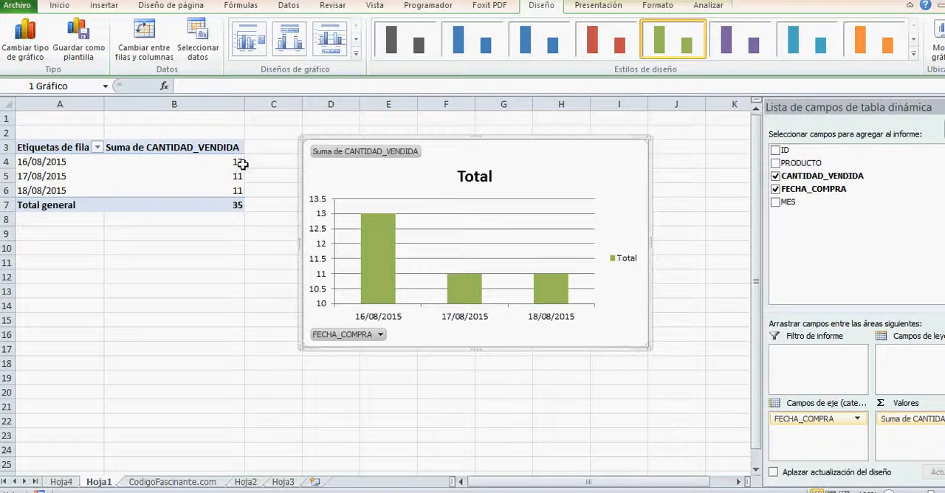
{"action": "mouse_move", "coordinate": [242, 164]}
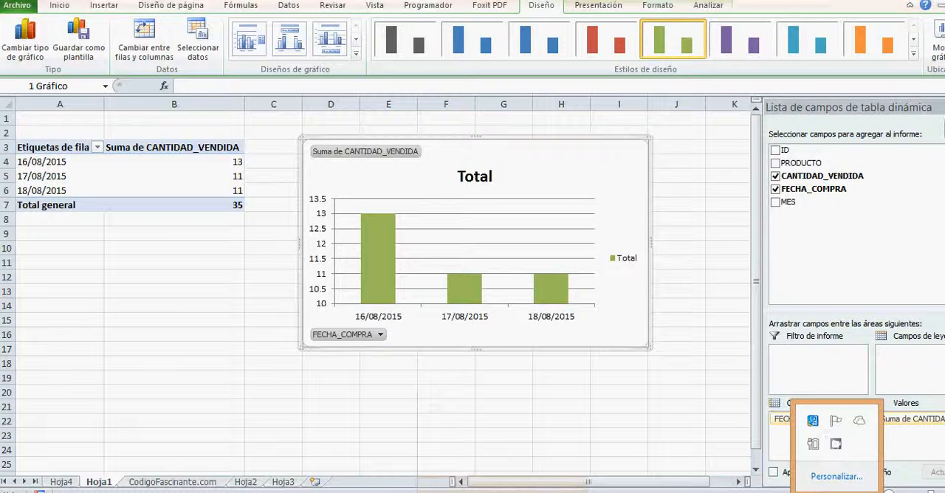
{"action": "left_click", "coordinate": [836, 444]}
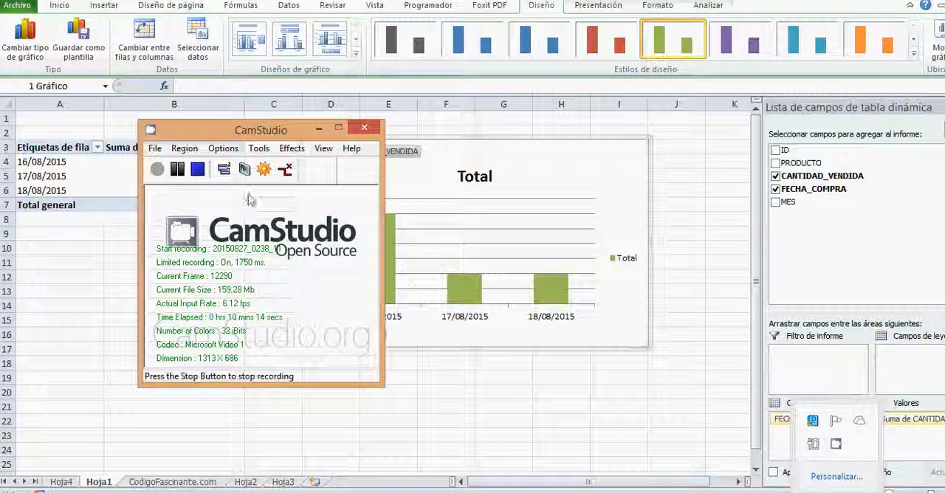